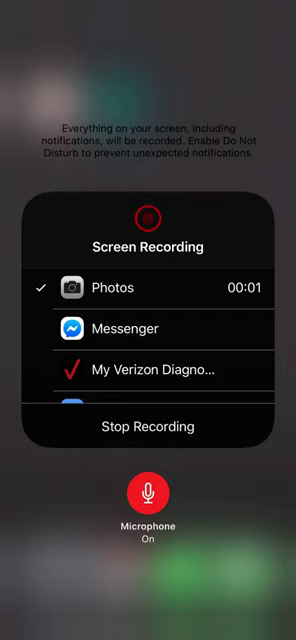
- Dismiss the Screen Recording panel and Control Center to reach the home screen
click(148, 600)
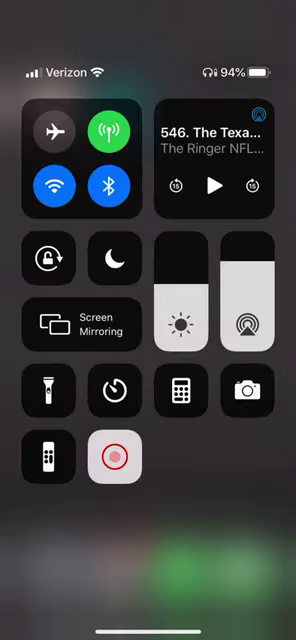
click(200, 560)
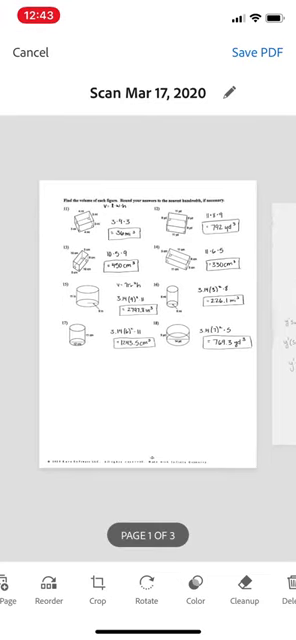
- Delete the volume worksheet from page 1, leaving two pages, and save as PDF
drag(220, 320, 60, 320)
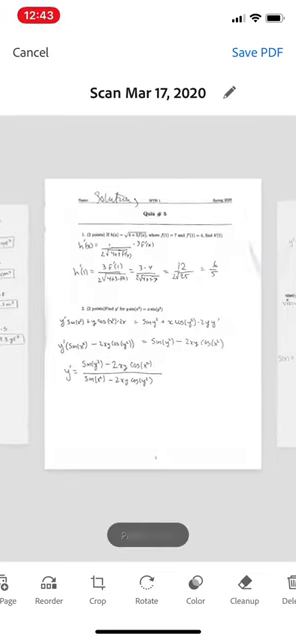
mouse_move(220, 320)
mouse_down()
mouse_move(60, 320)
mouse_move(220, 320)
mouse_up()
drag(60, 320, 220, 320)
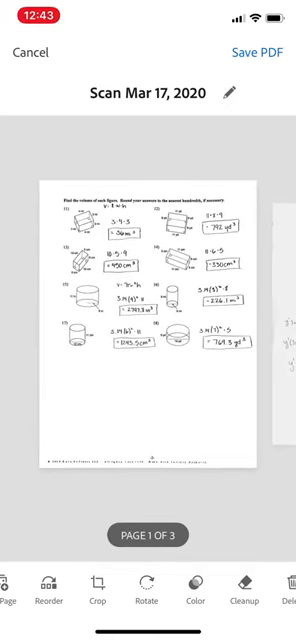
click(289, 588)
click(201, 362)
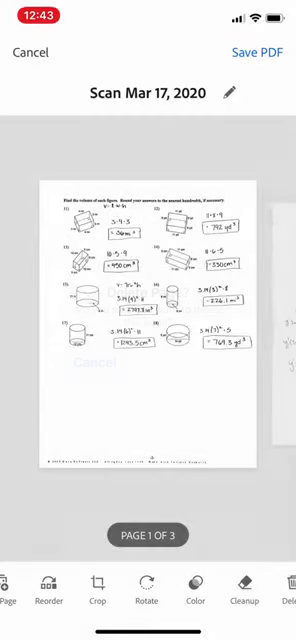
drag(220, 320, 60, 320)
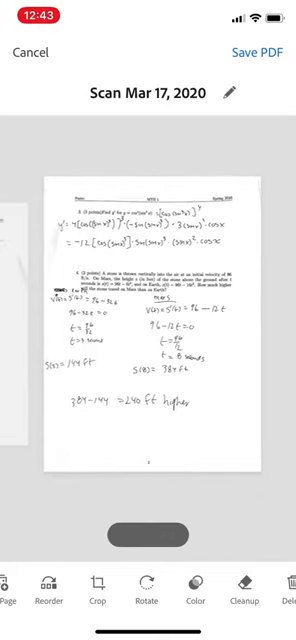
click(257, 52)
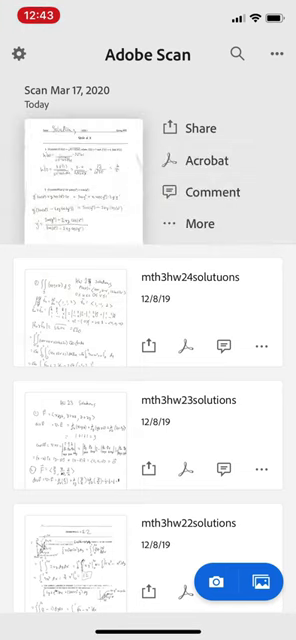
- Share a copy of the Scan Mar 17, 2020 PDF
click(199, 128)
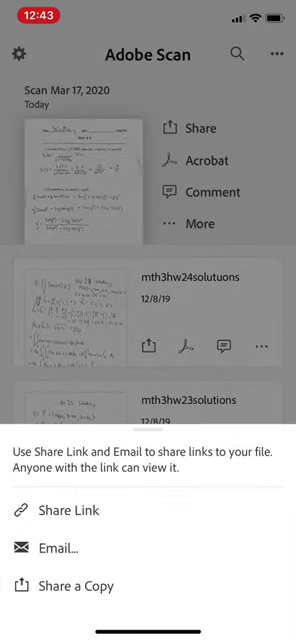
click(76, 586)
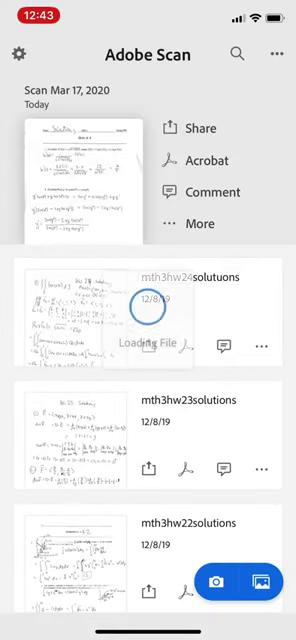
scroll(148, 505, right, 5)
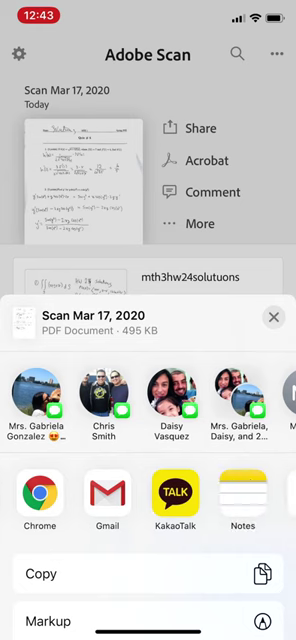
- Send the scanned PDF to the Canvas Student app from the full app list
click(259, 497)
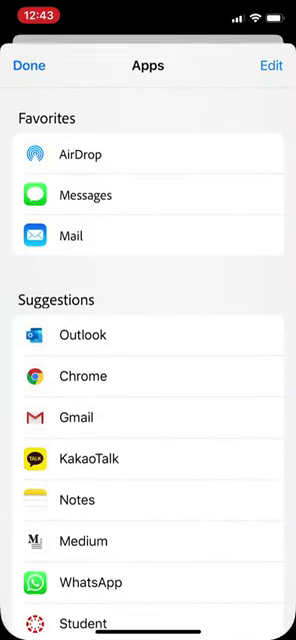
scroll(148, 400, down, 5)
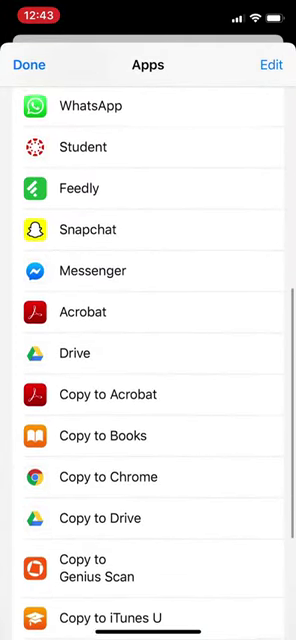
scroll(148, 400, down, 5)
scroll(148, 400, up, 10)
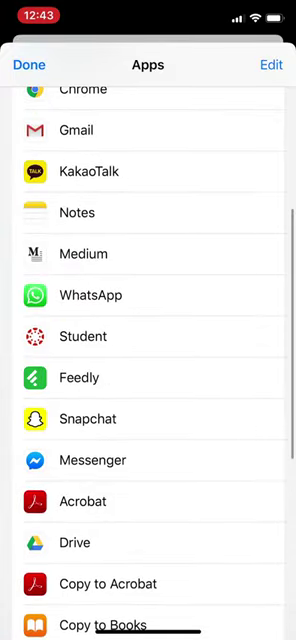
click(83, 336)
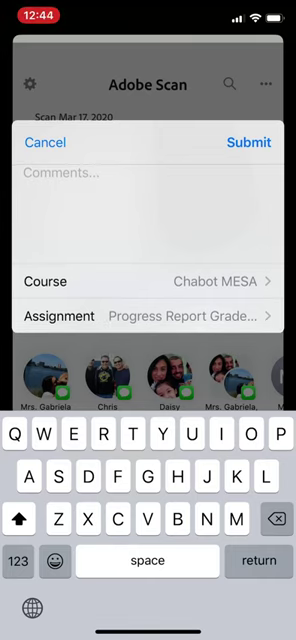
- Target course Mathematics 1 Sec 003 and assignment HW 2, then submit the PDF
click(148, 281)
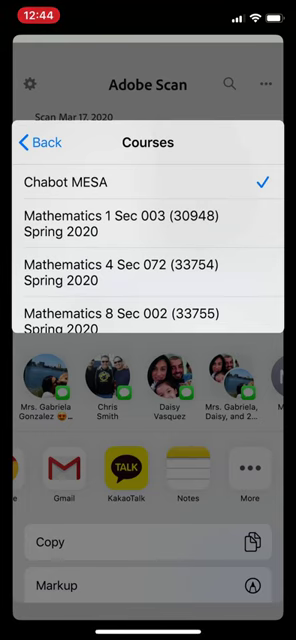
click(120, 223)
click(148, 316)
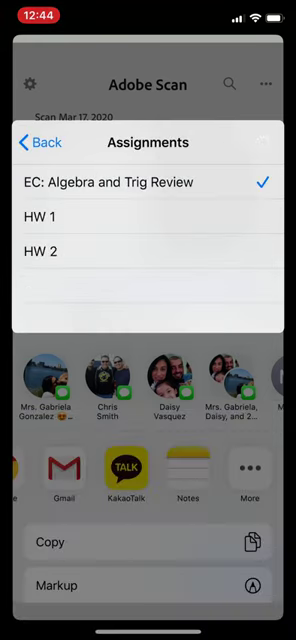
click(40, 251)
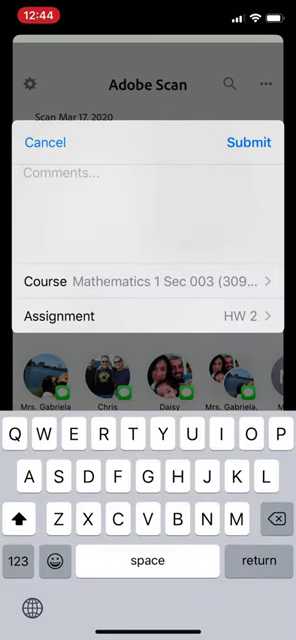
click(148, 316)
scroll(148, 240, down, 2)
scroll(148, 240, down, 2)
scroll(148, 240, down, 2)
scroll(148, 240, up, 3)
scroll(148, 240, up, 2)
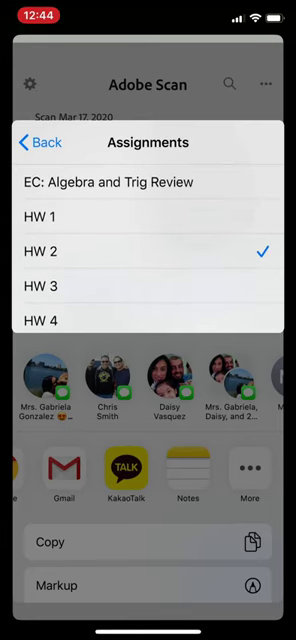
click(150, 251)
click(249, 142)
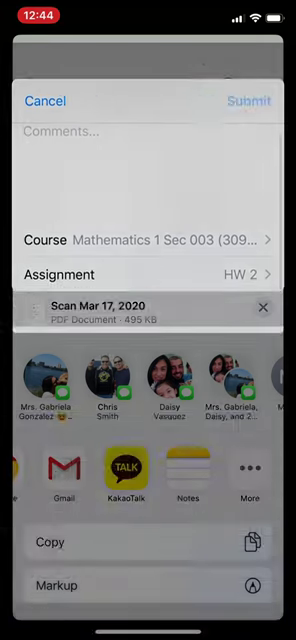